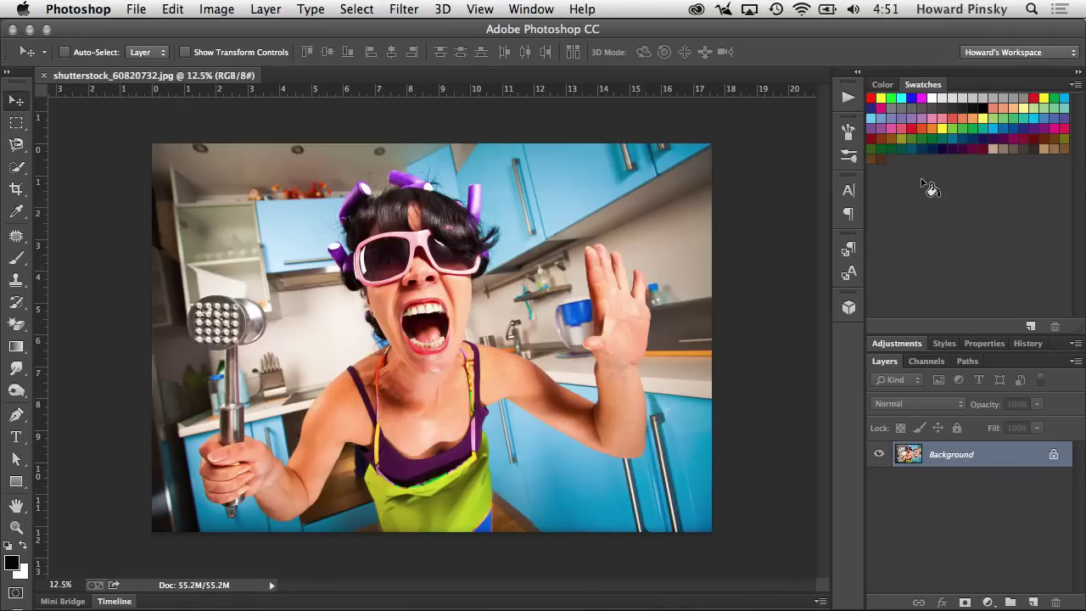
# Show the Swatches panel and try Light Magenta Red, orange and crimson foregrounds with green, then darker backgrounds.
pyautogui.click(535, 9)
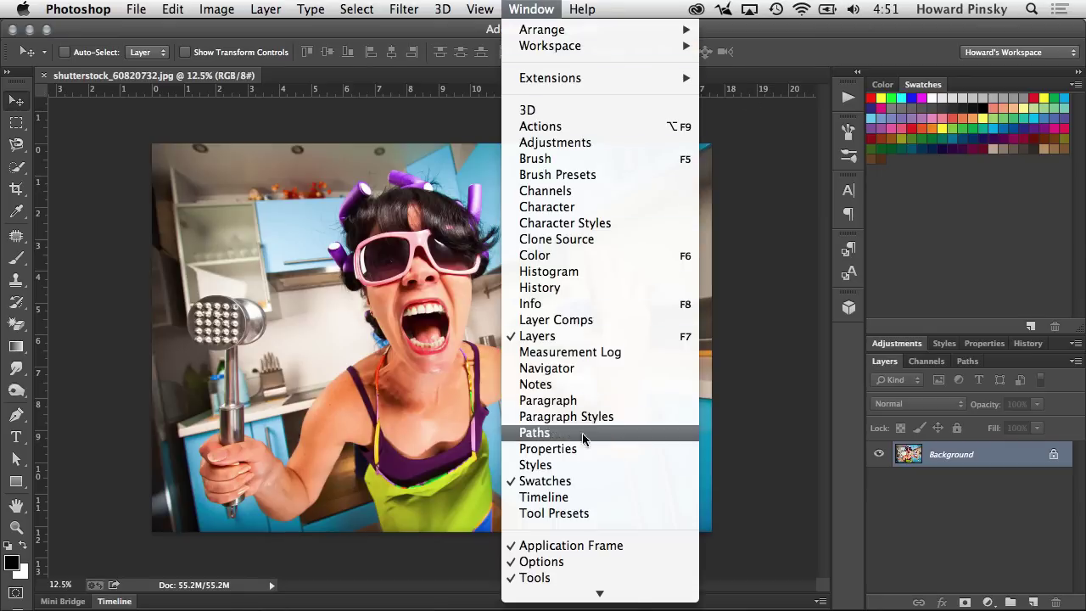
pyautogui.click(624, 482)
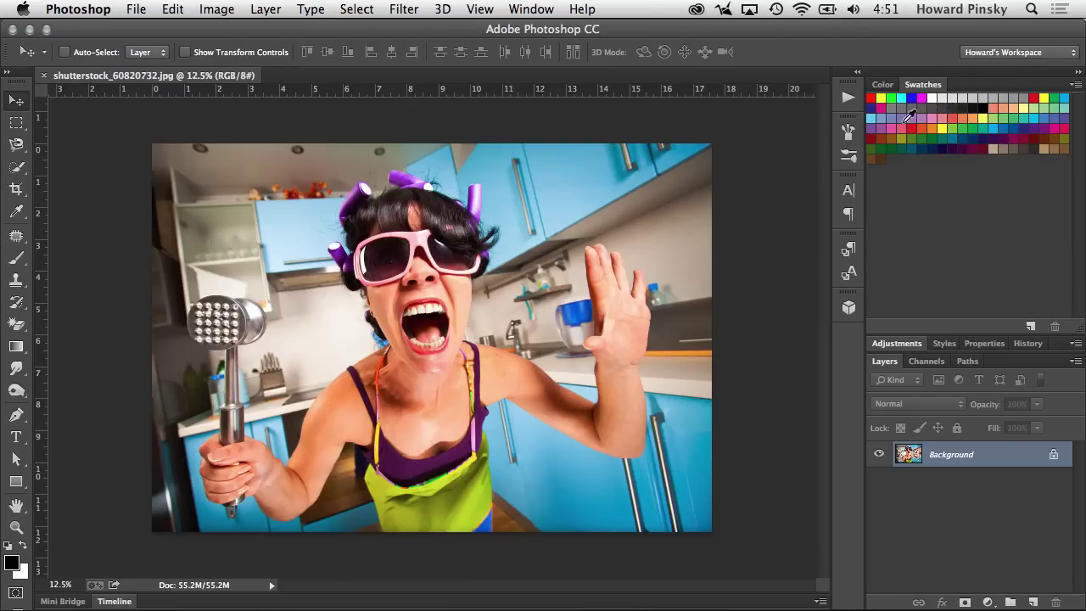
pyautogui.click(909, 124)
pyautogui.keyDown('super'); pyautogui.click(1011, 118); pyautogui.keyUp('super')
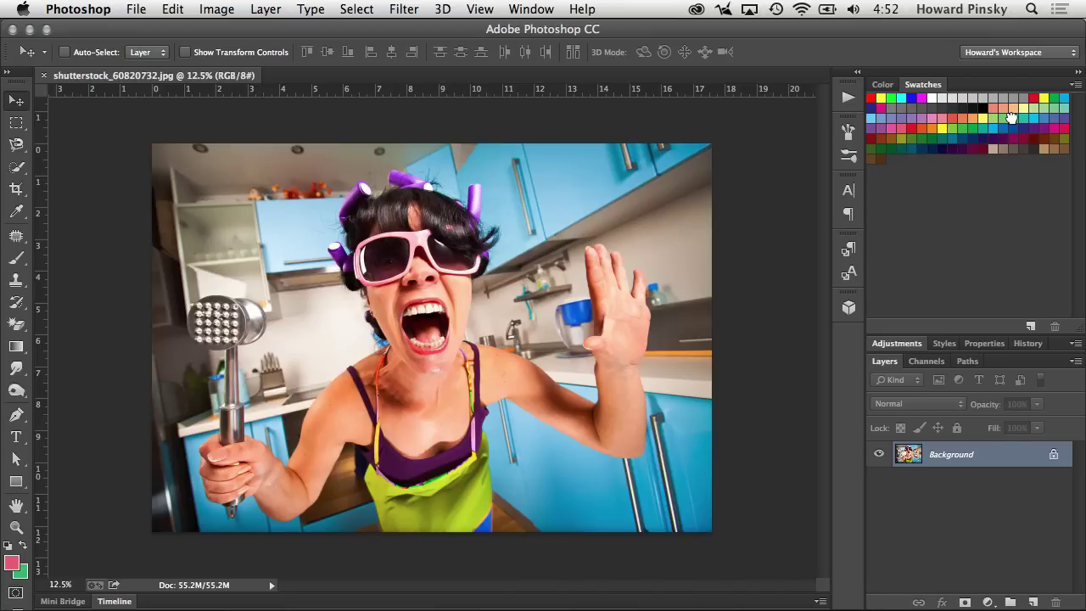
pyautogui.keyDown('super'); pyautogui.click(950, 127); pyautogui.keyUp('super')
pyautogui.click(933, 127)
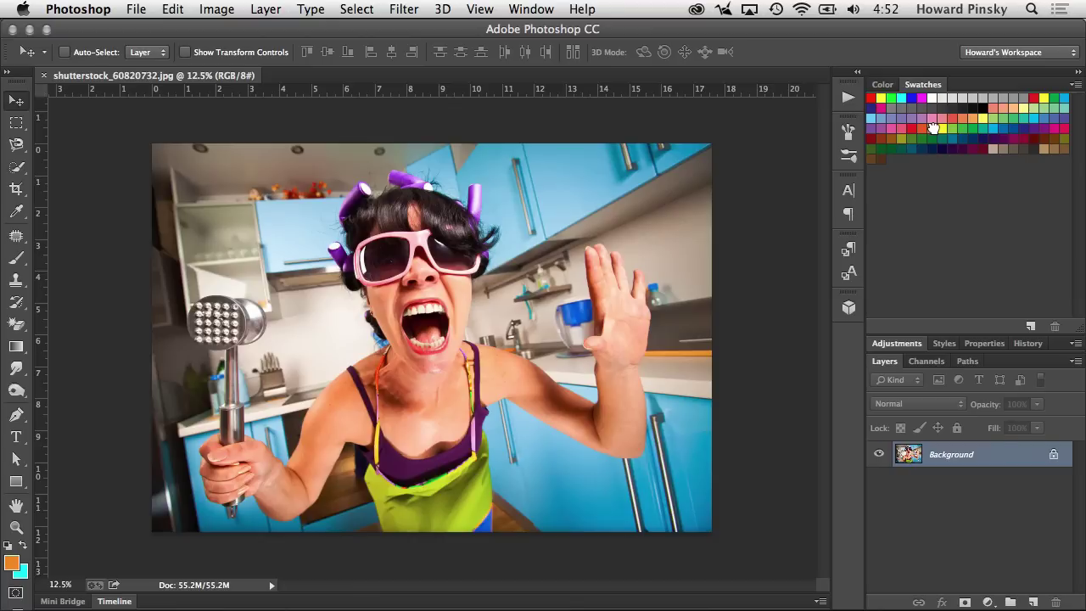
pyautogui.click(1016, 137)
pyautogui.keyDown('super'); pyautogui.click(1033, 118); pyautogui.keyUp('super')
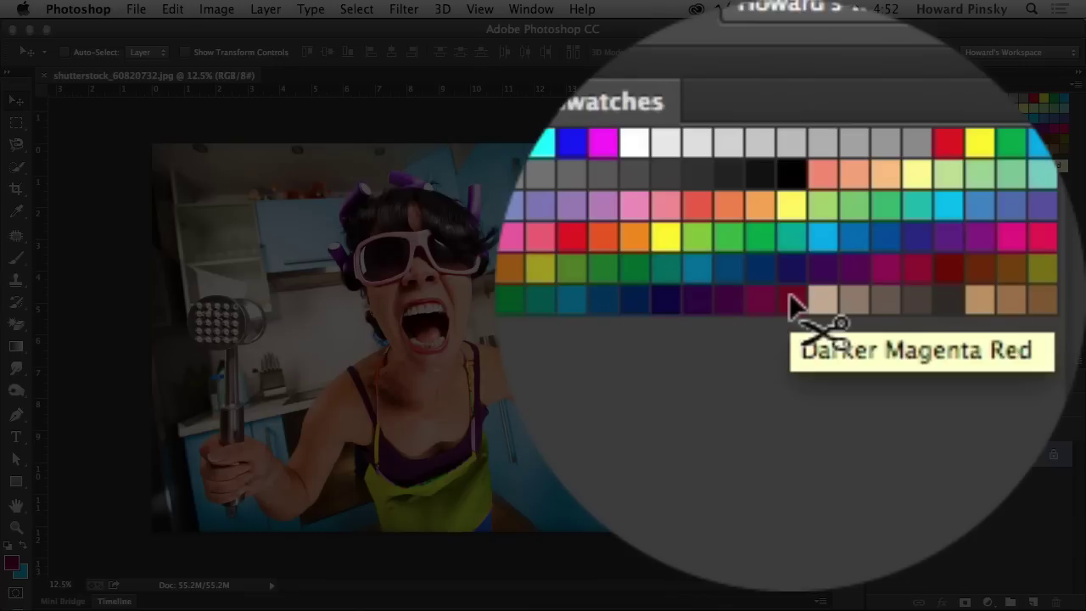
# Delete the Darker Magenta Red swatch and two other dark swatches from the set.
pyautogui.keyDown('alt'); pyautogui.click(789, 302); pyautogui.keyUp('alt')
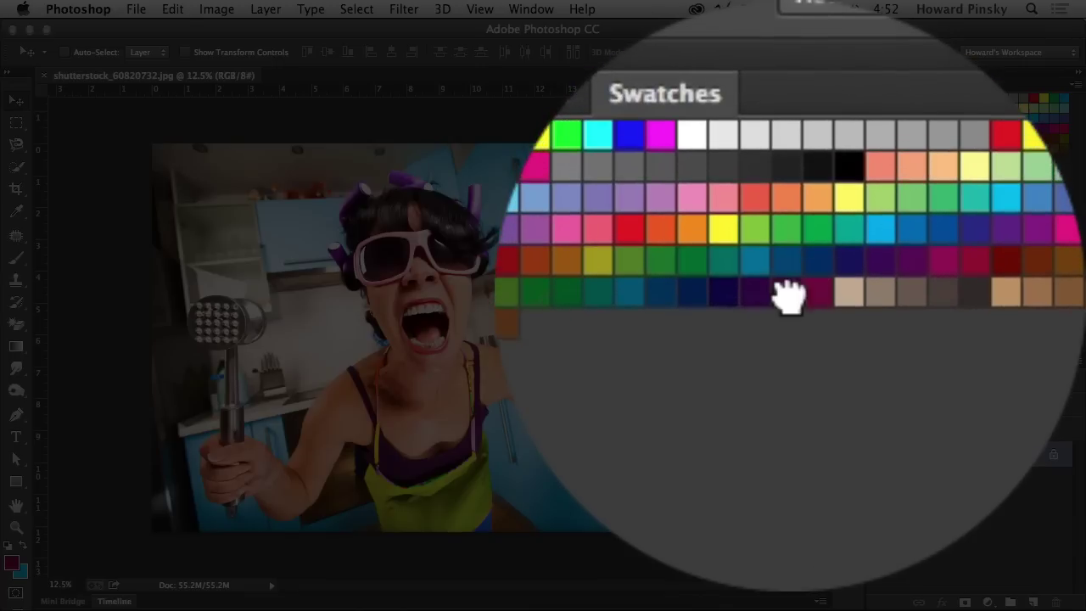
pyautogui.keyDown('alt'); pyautogui.click(789, 296); pyautogui.keyUp('alt')
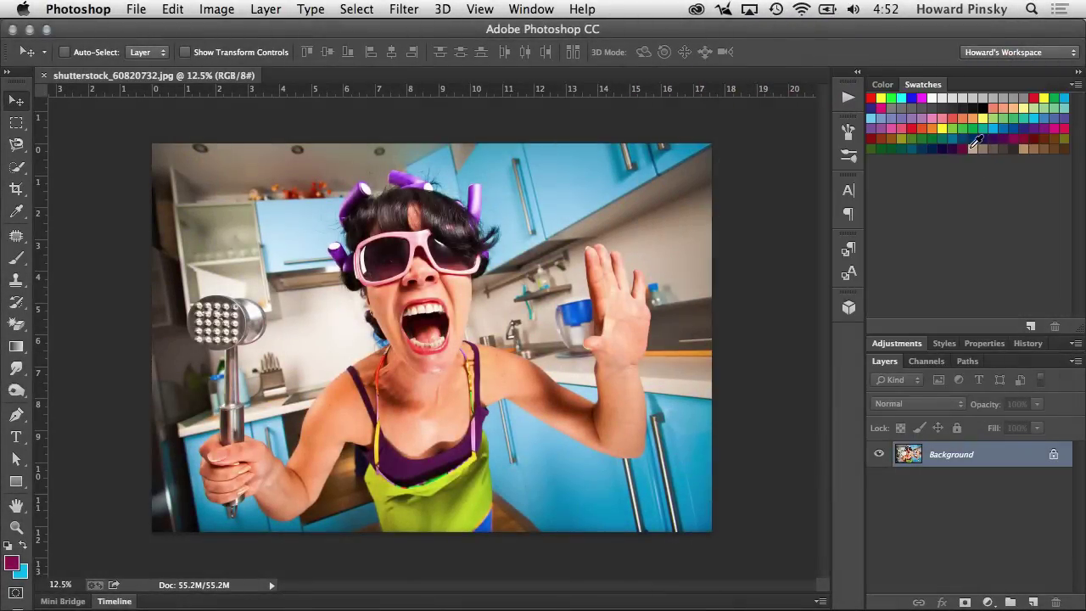
pyautogui.moveTo(984, 164); pyautogui.dragTo(1055, 325)
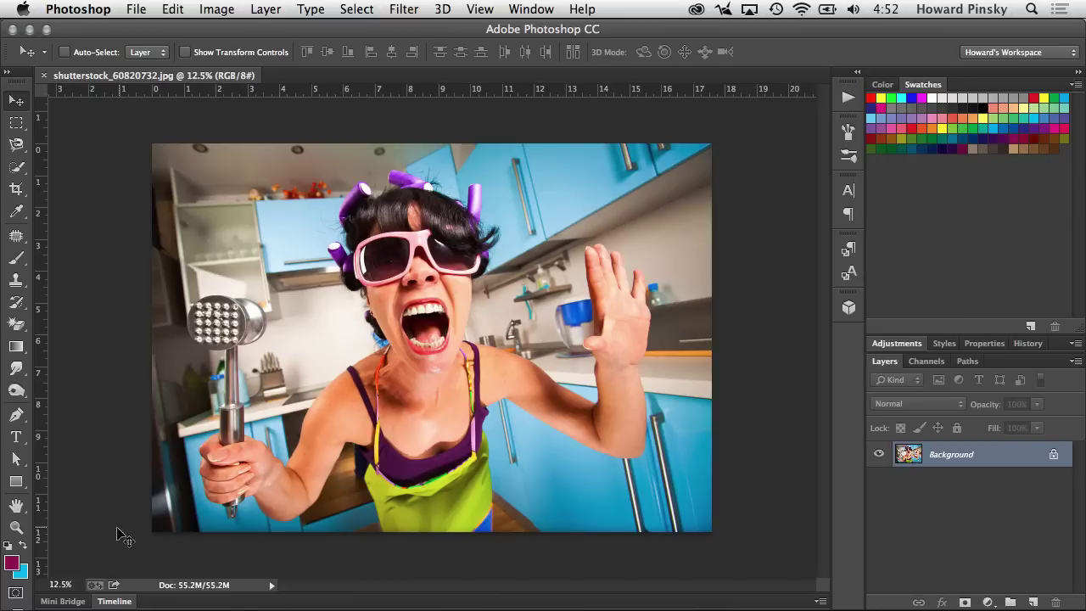
# In the foreground Color Picker, sample the blue cabinet and shift it to a vivid purple, c52ff0.
pyautogui.click(13, 565)
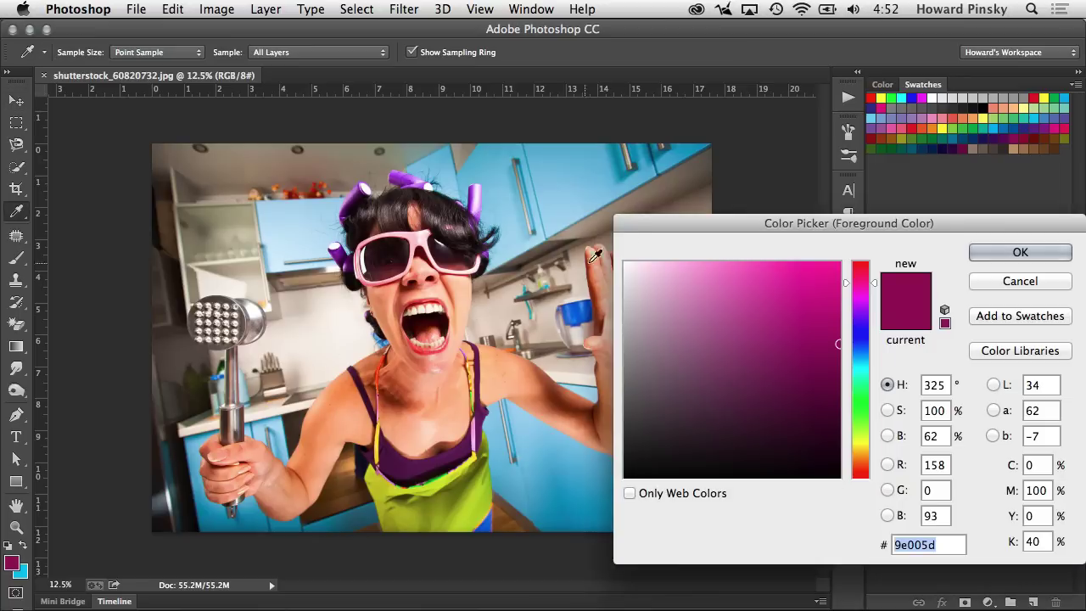
pyautogui.moveTo(645, 226); pyautogui.dragTo(640, 201)
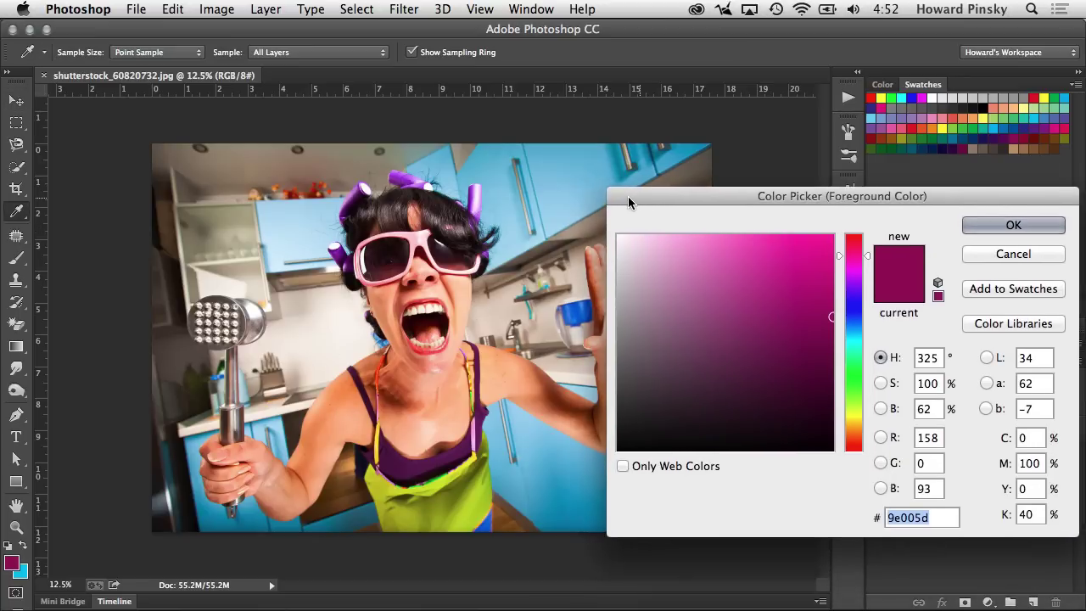
pyautogui.click(555, 212)
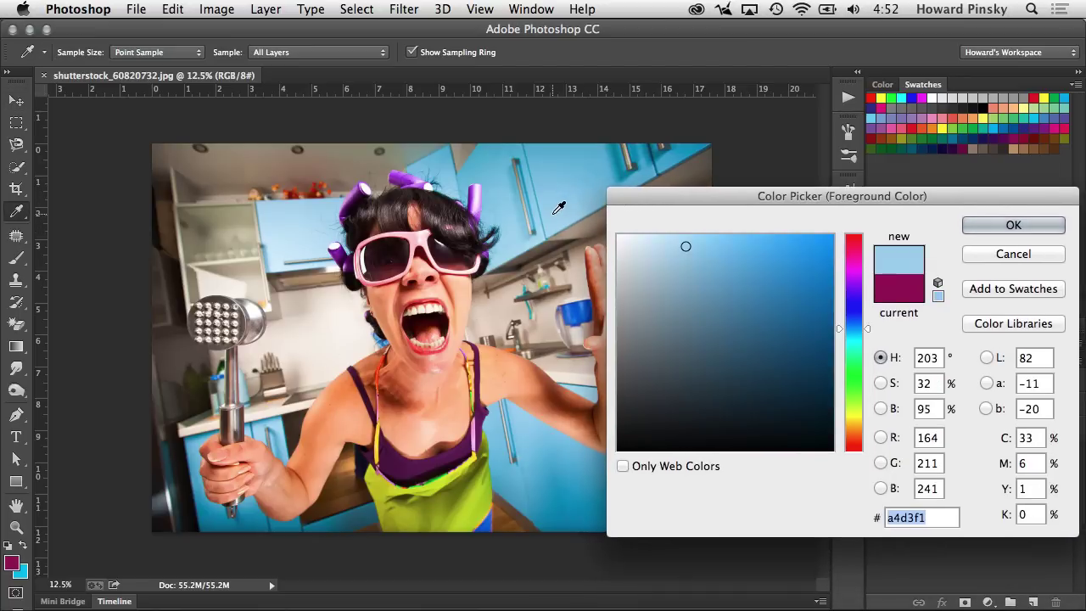
pyautogui.moveTo(853, 333); pyautogui.dragTo(855, 282)
pyautogui.moveTo(749, 274)
pyautogui.mouseDown()
pyautogui.moveTo(773, 279)
pyautogui.moveTo(773, 247)
pyautogui.moveTo(790, 247)
pyautogui.mouseUp()
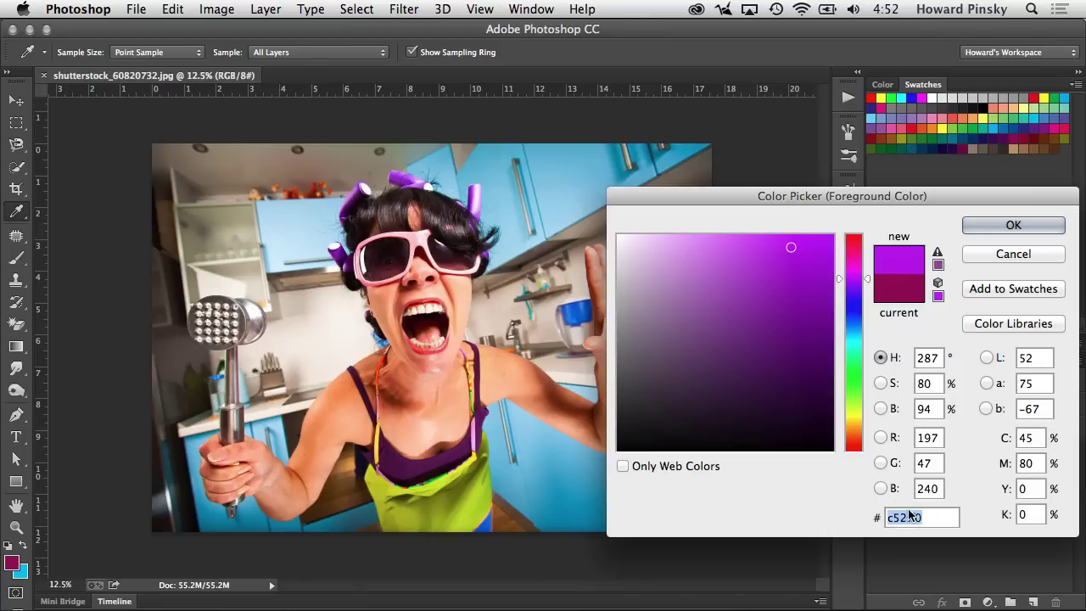
pyautogui.moveTo(932, 518); pyautogui.dragTo(885, 519)
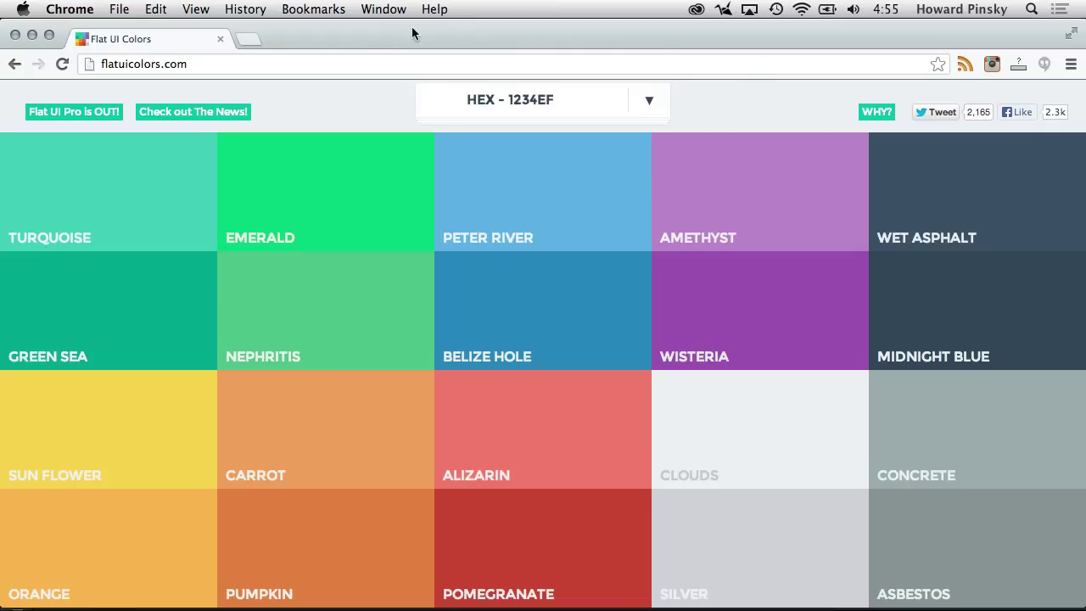
# Select the flatuicolors.com address in Chrome, then clear the selection.
pyautogui.click(267, 67)
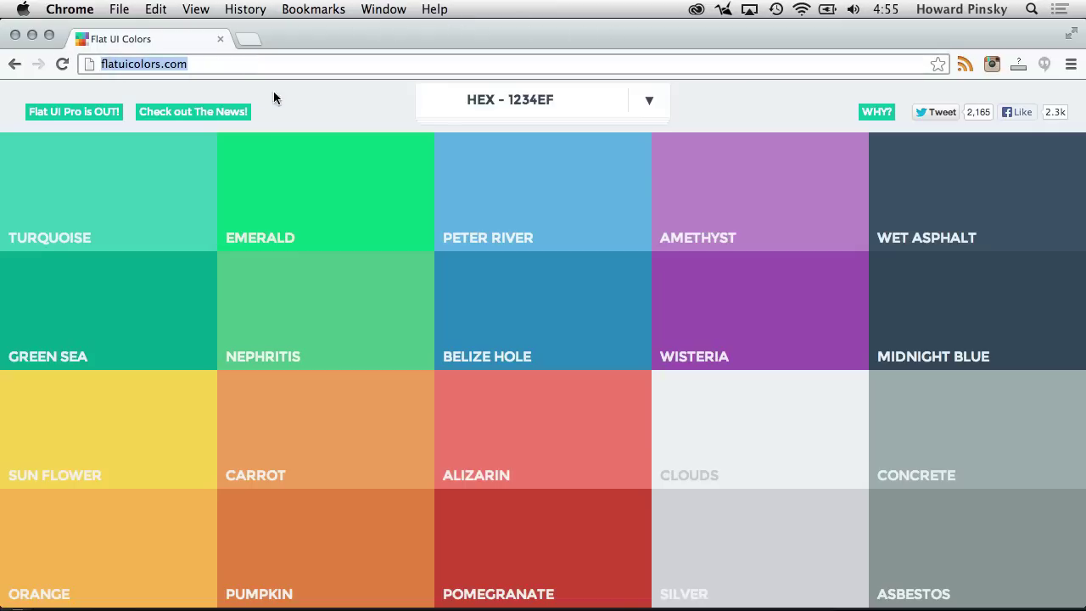
pyautogui.click(322, 100)
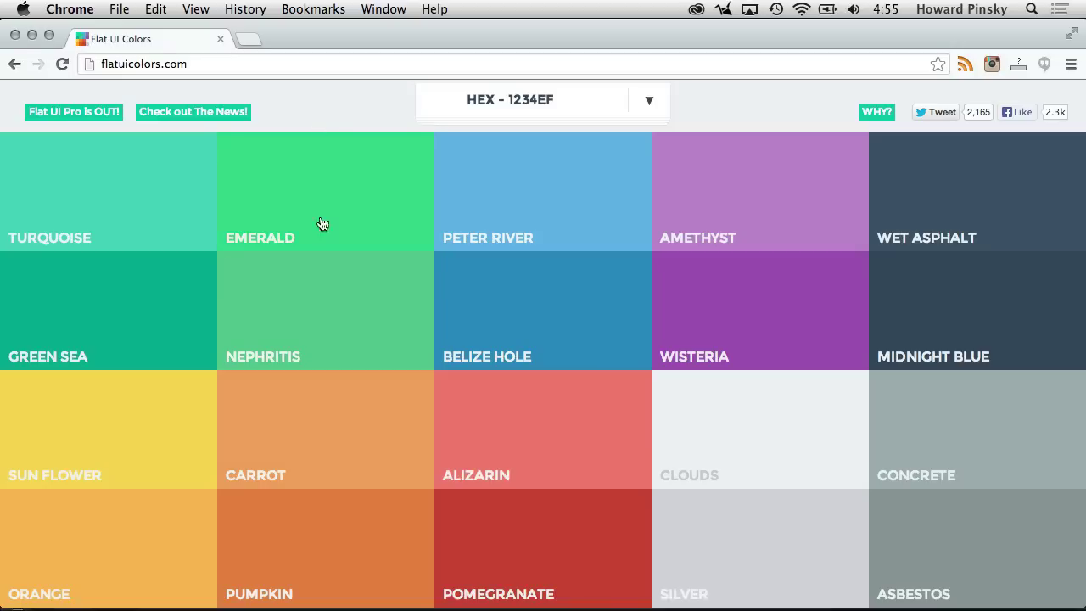
# Paste the Carrot hex code as the foreground colour and save it as a new swatch named 'Carrot'.
pyautogui.click(355, 418)
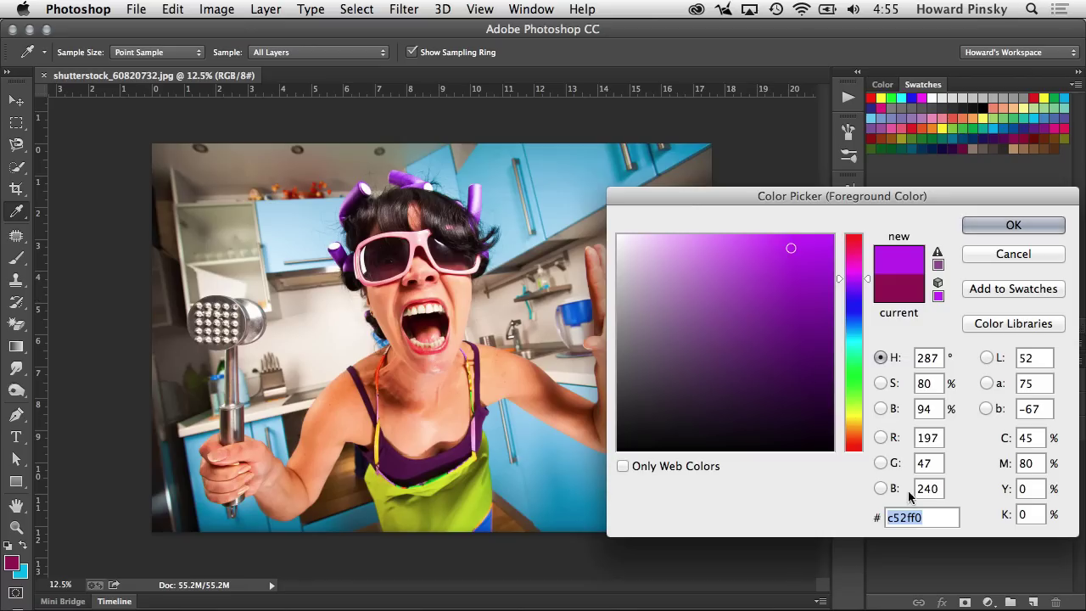
pyautogui.write('e67e22')
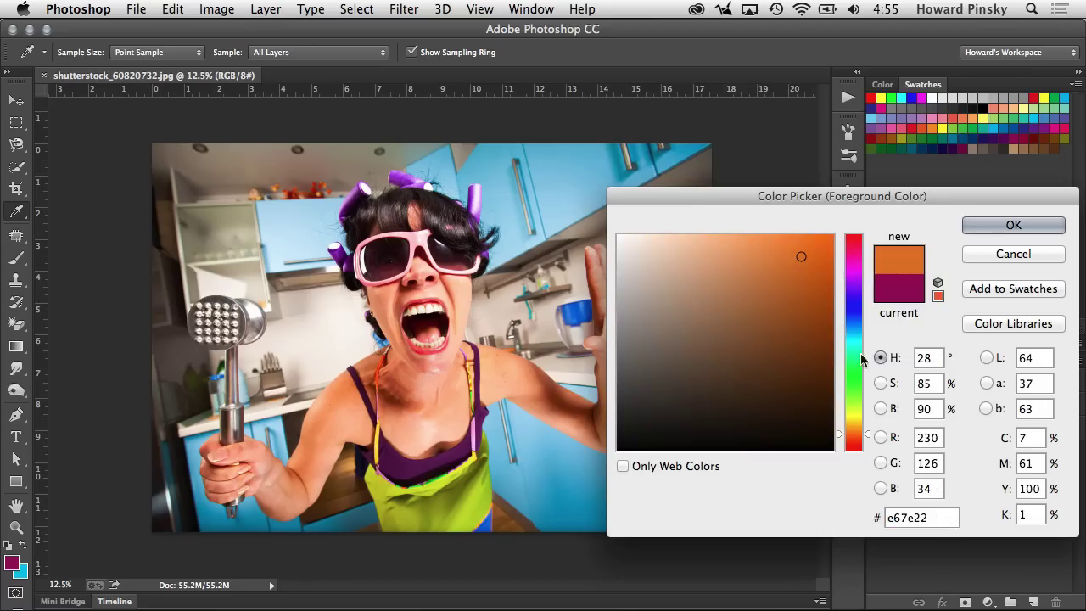
pyautogui.click(1013, 225)
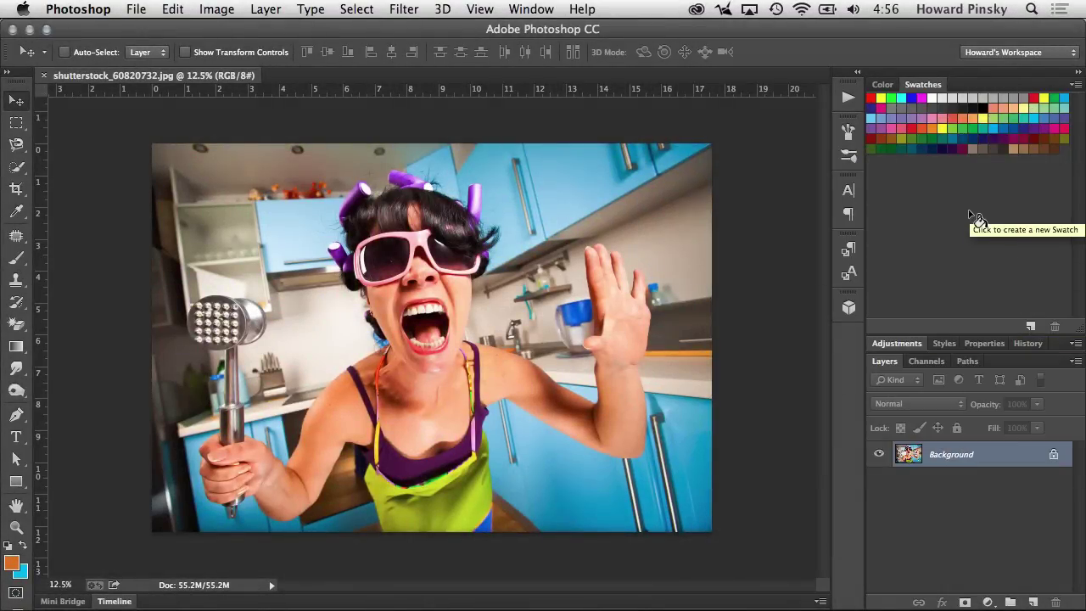
pyautogui.click(974, 217)
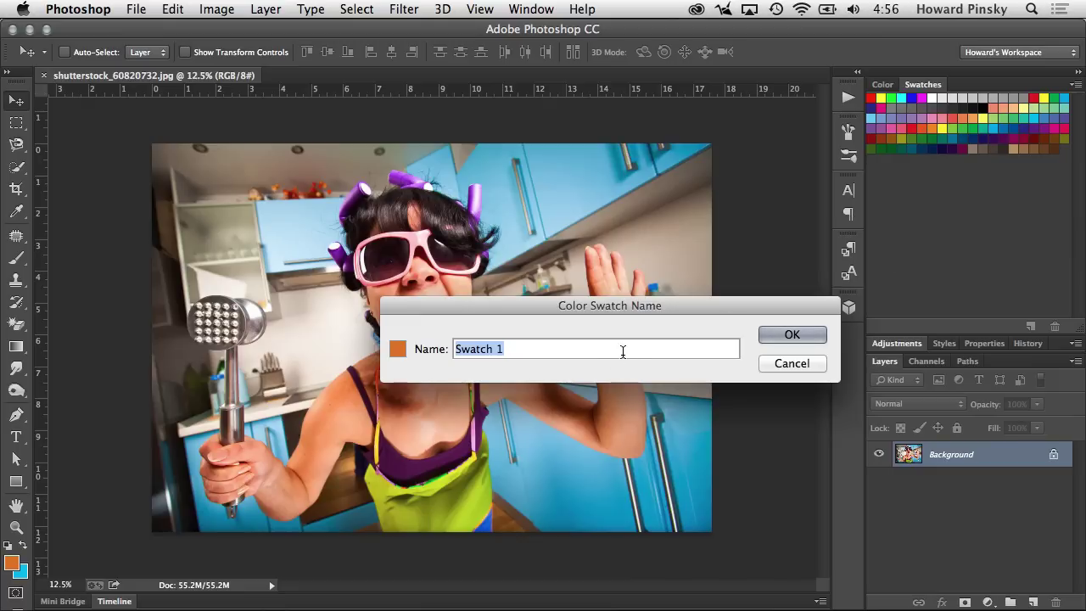
pyautogui.write('Car')
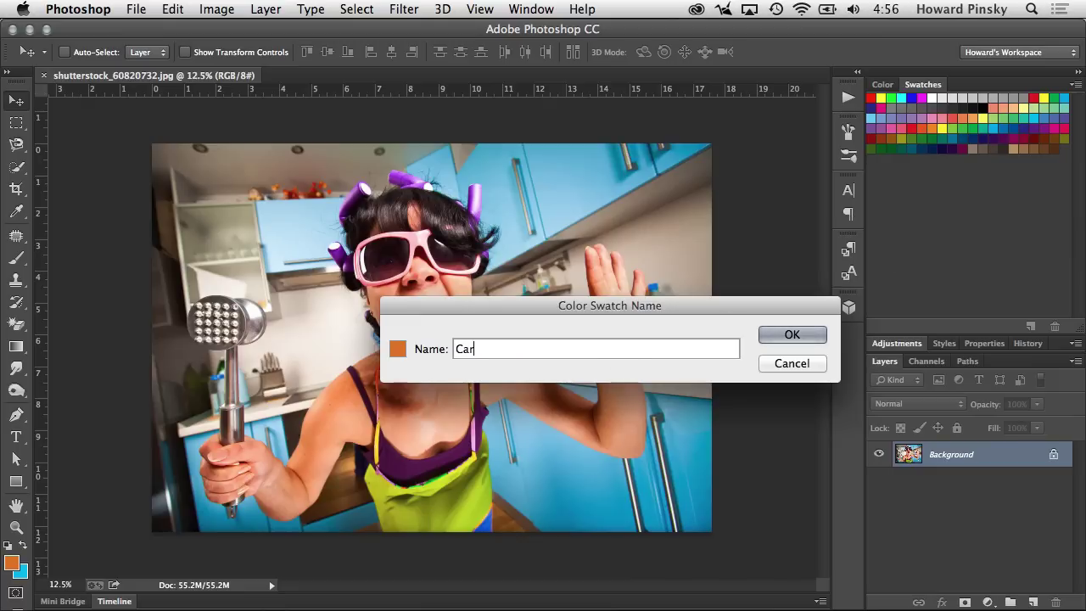
pyautogui.write('rot')
pyautogui.click(784, 335)
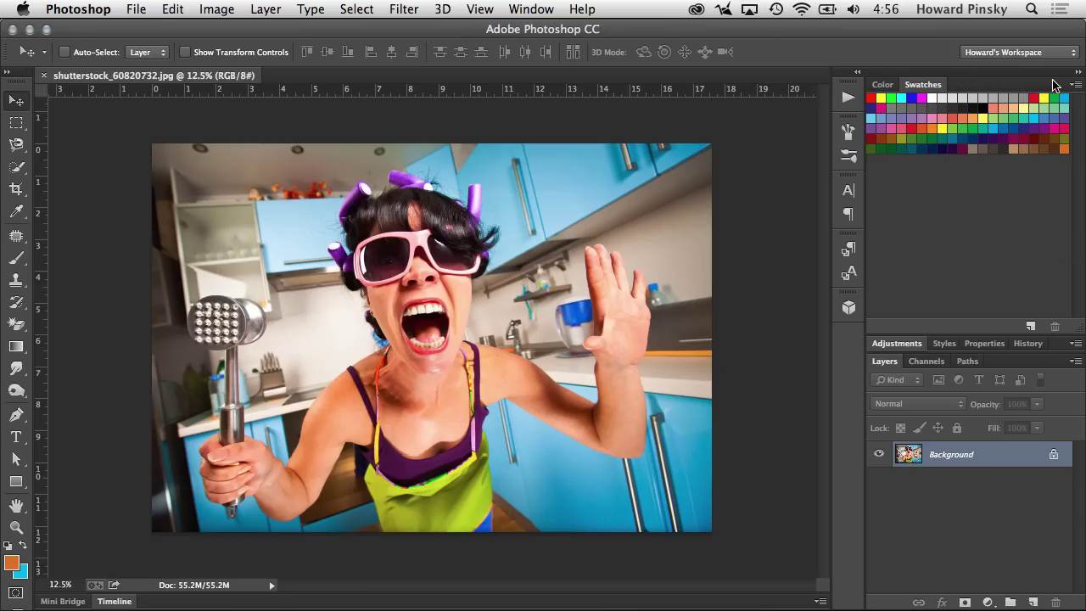
# Switch the swatches to Large Thumbnail view and choose the PANTONE solid coated library.
pyautogui.click(1076, 87)
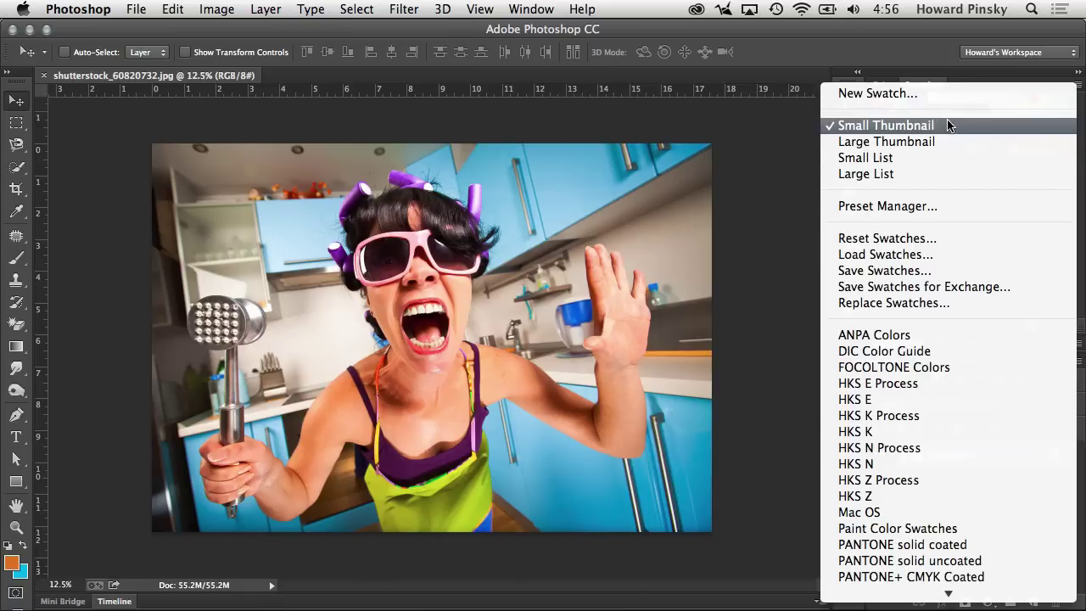
pyautogui.click(950, 141)
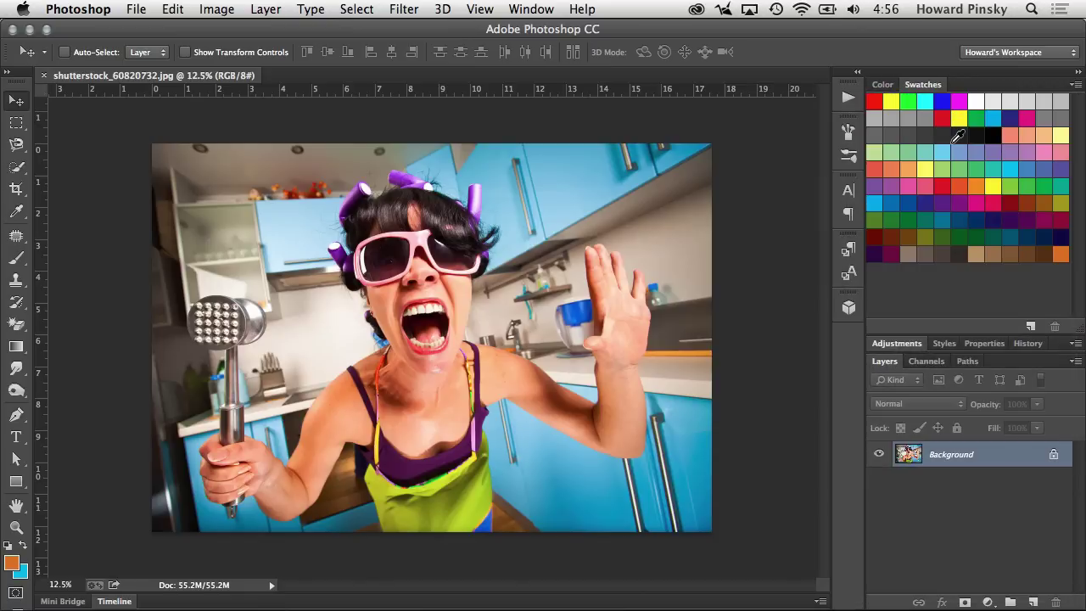
pyautogui.click(1075, 85)
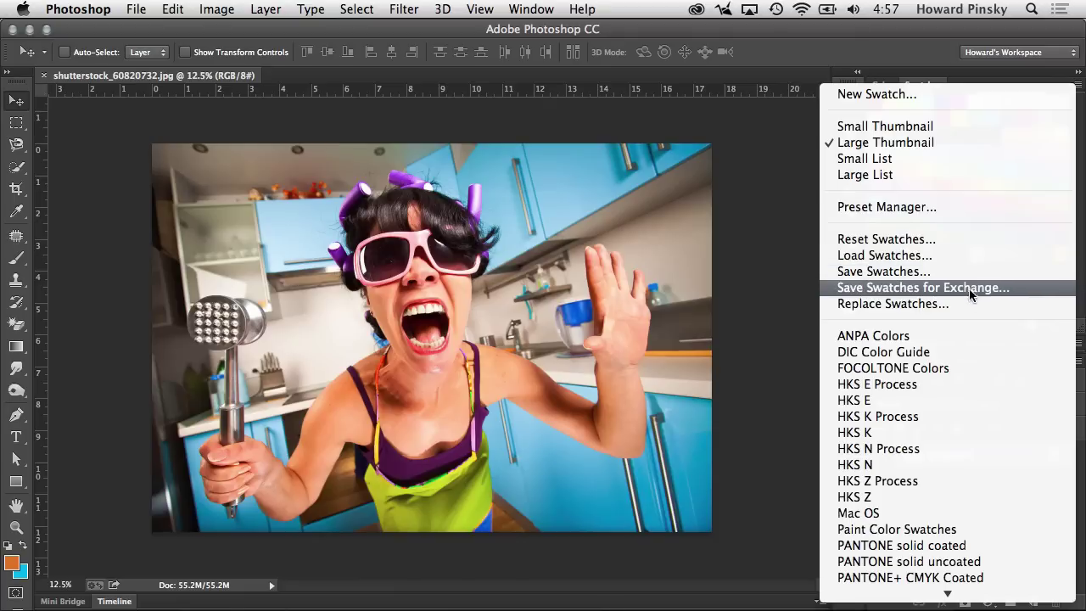
pyautogui.scroll(-1, 956, 345)
pyautogui.scroll(-5, 956, 345)
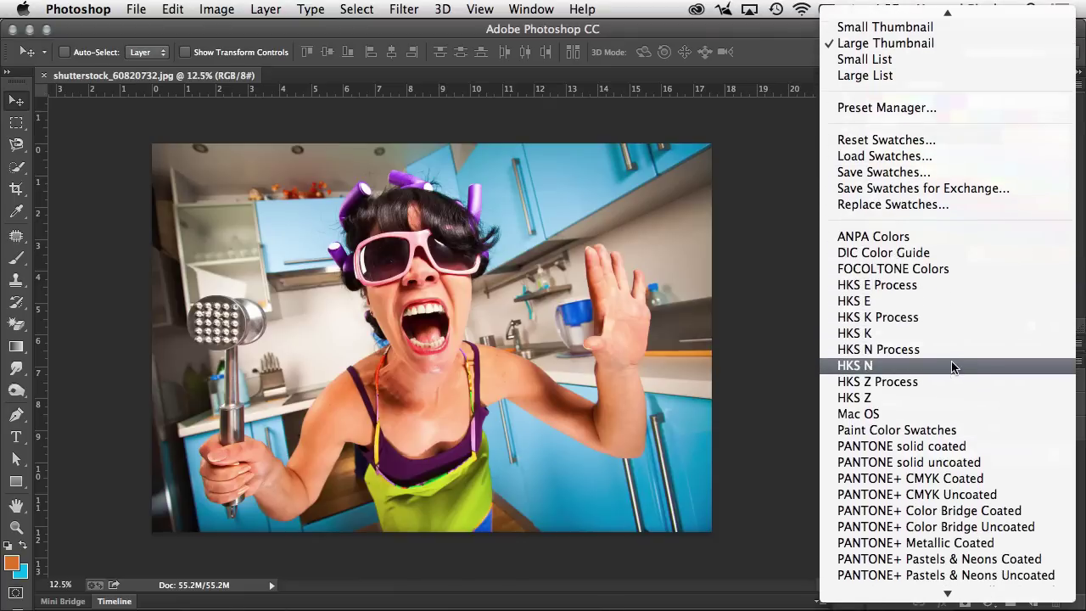
pyautogui.scroll(-5, 951, 367)
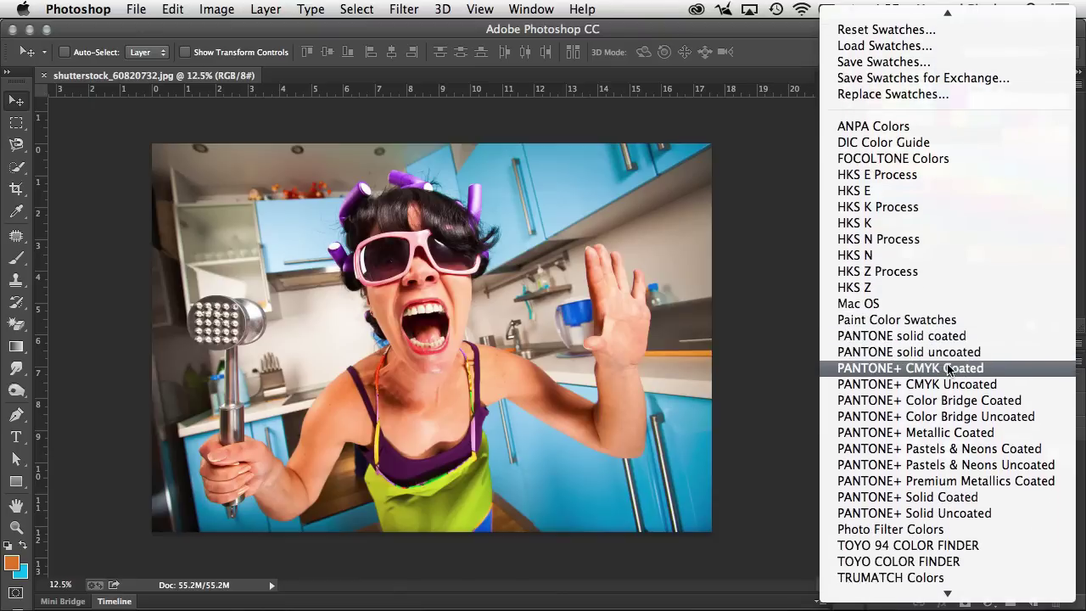
pyautogui.scroll(-1, 949, 368)
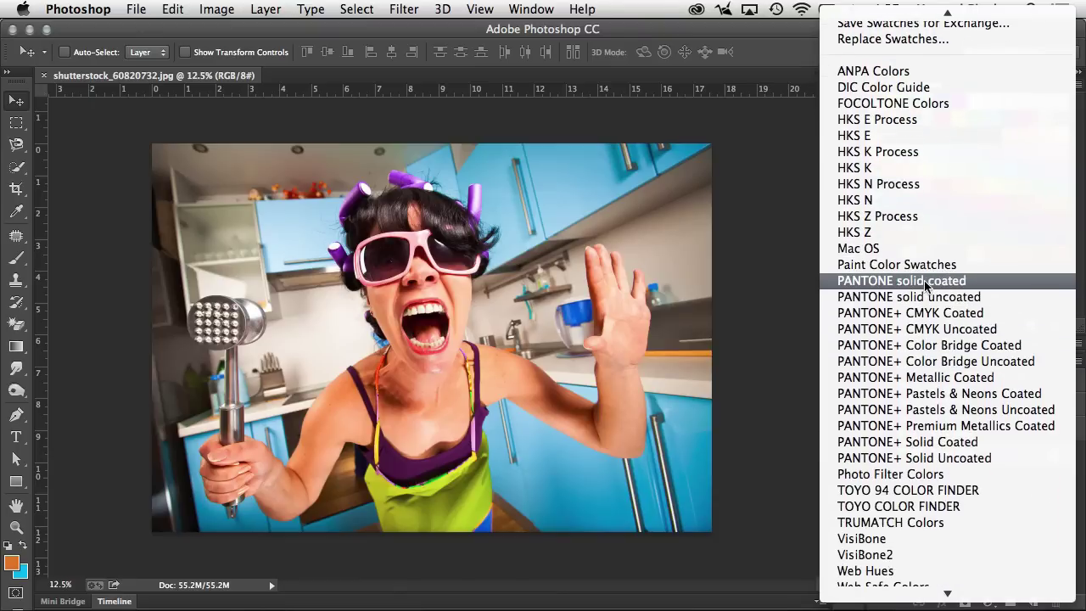
pyautogui.click(927, 284)
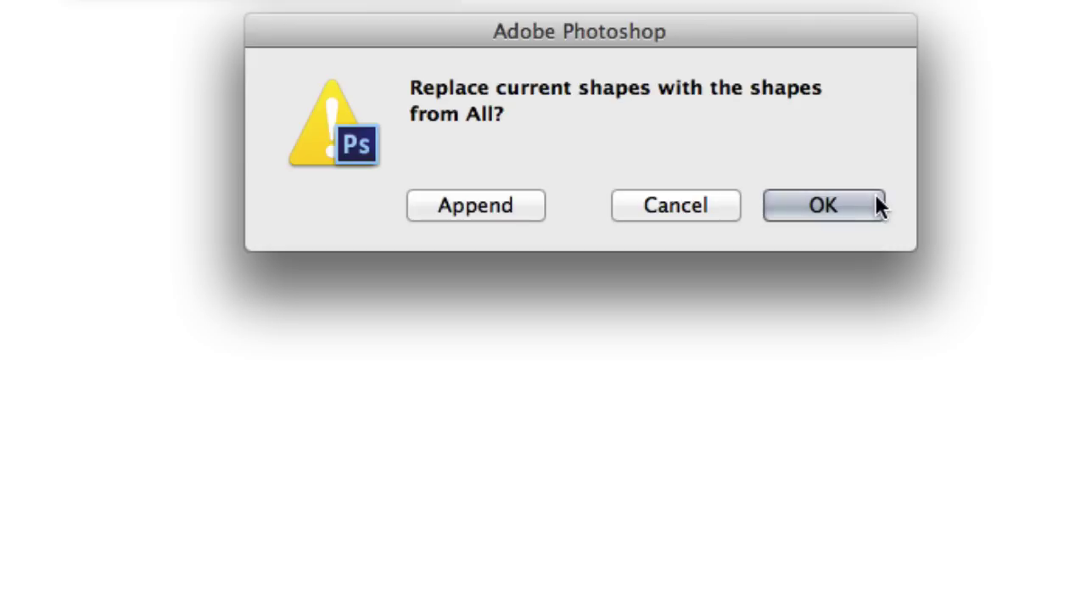
# Append the PANTONE solid coated colours to the existing swatches instead of replacing them.
pyautogui.click(875, 205)
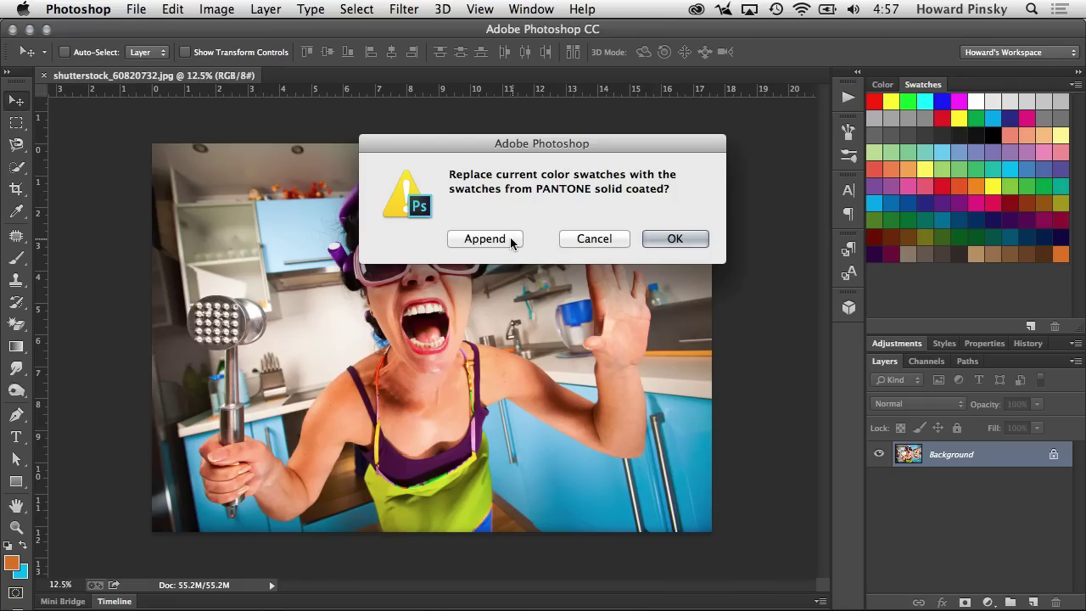
pyautogui.click(485, 238)
pyautogui.scroll(-3, 973, 217)
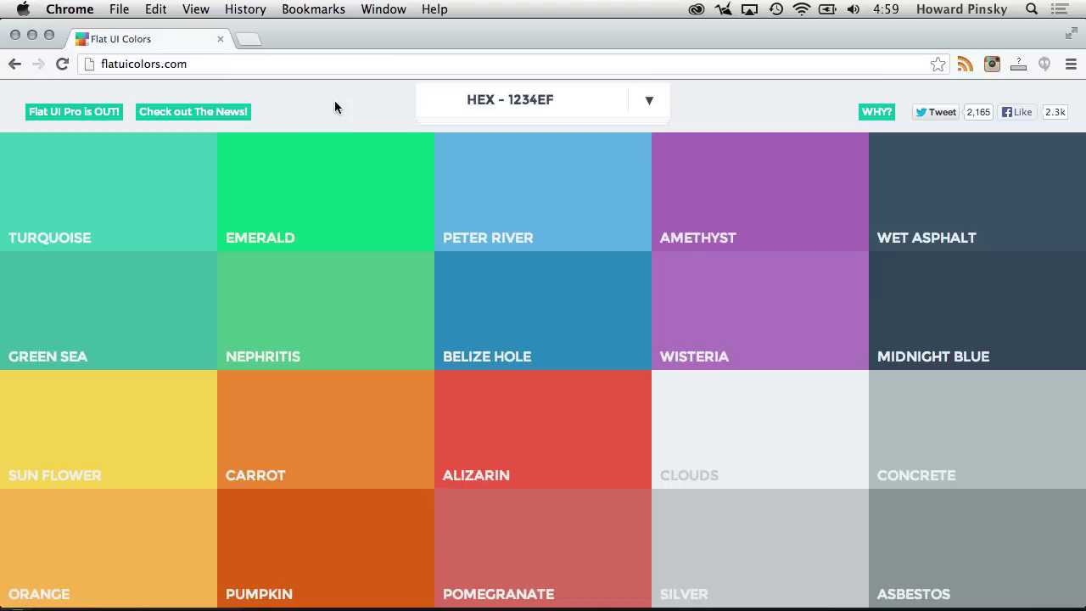
# From the page source, open css/style.css and save it as FlatUI in the FlatUI folder.
pyautogui.rightClick(313, 105)
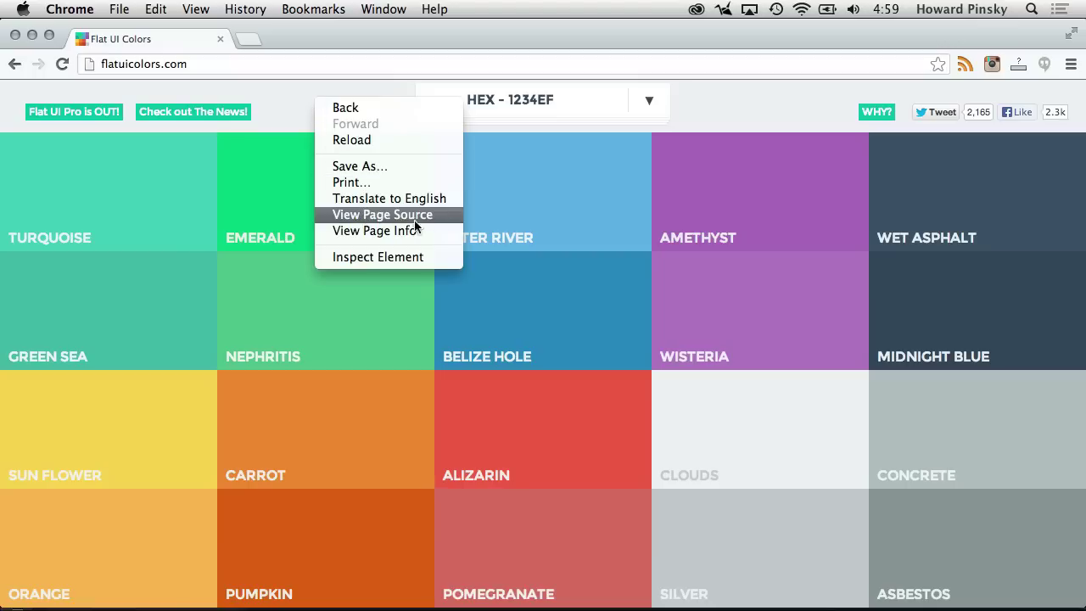
pyautogui.click(444, 218)
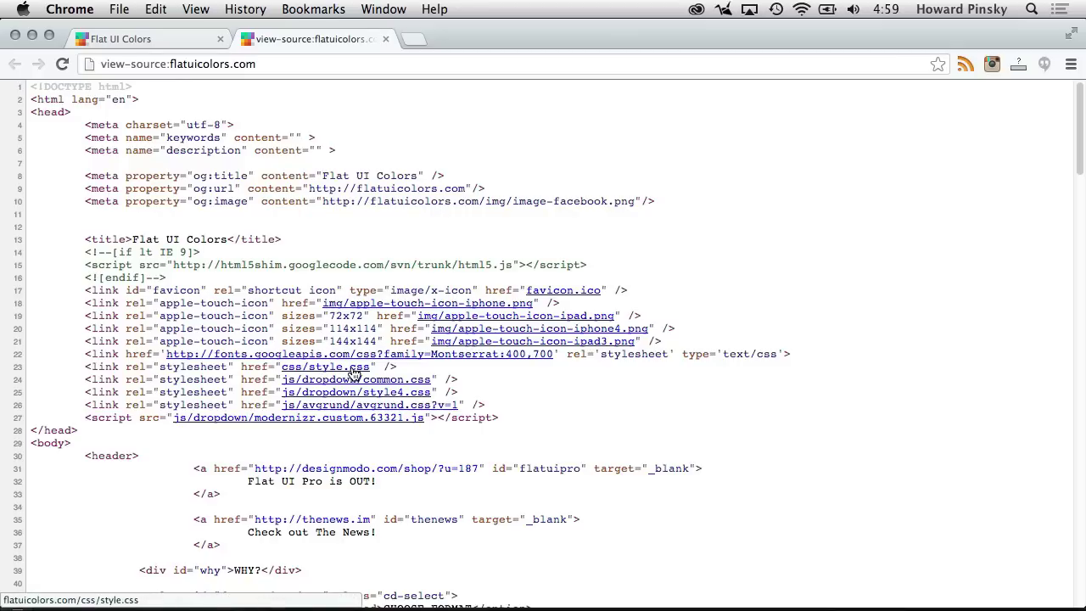
pyautogui.click(353, 369)
pyautogui.click(118, 9)
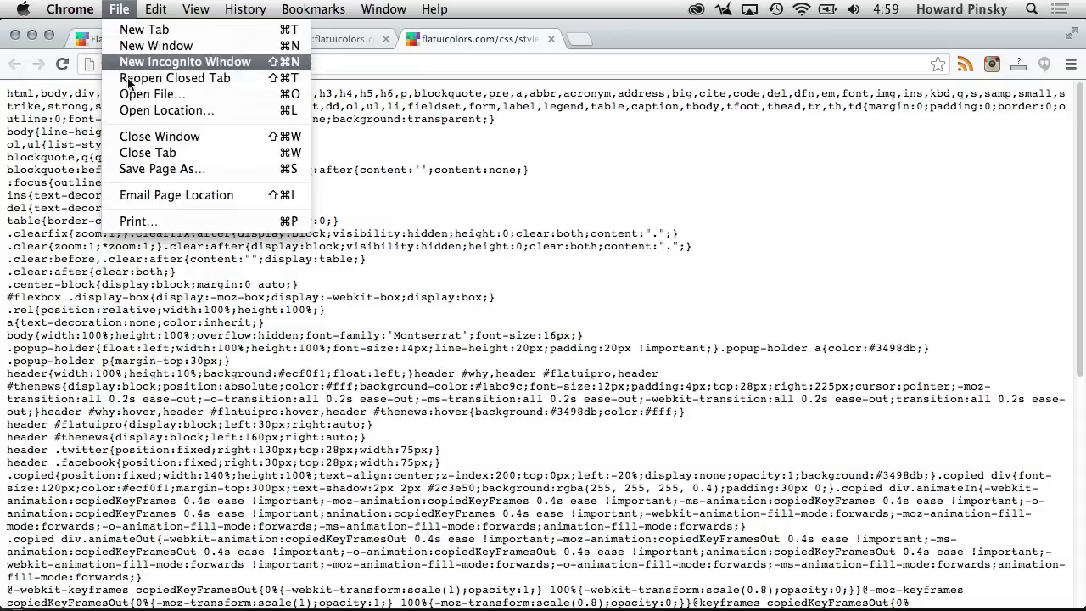
pyautogui.click(161, 168)
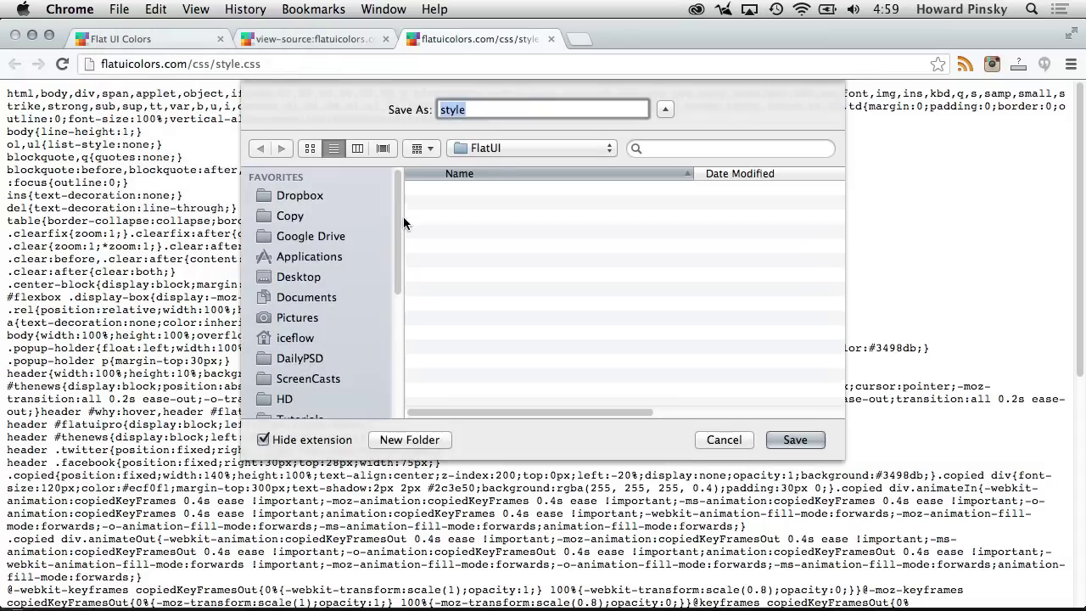
pyautogui.write('FlatUI')
pyautogui.press('Return')
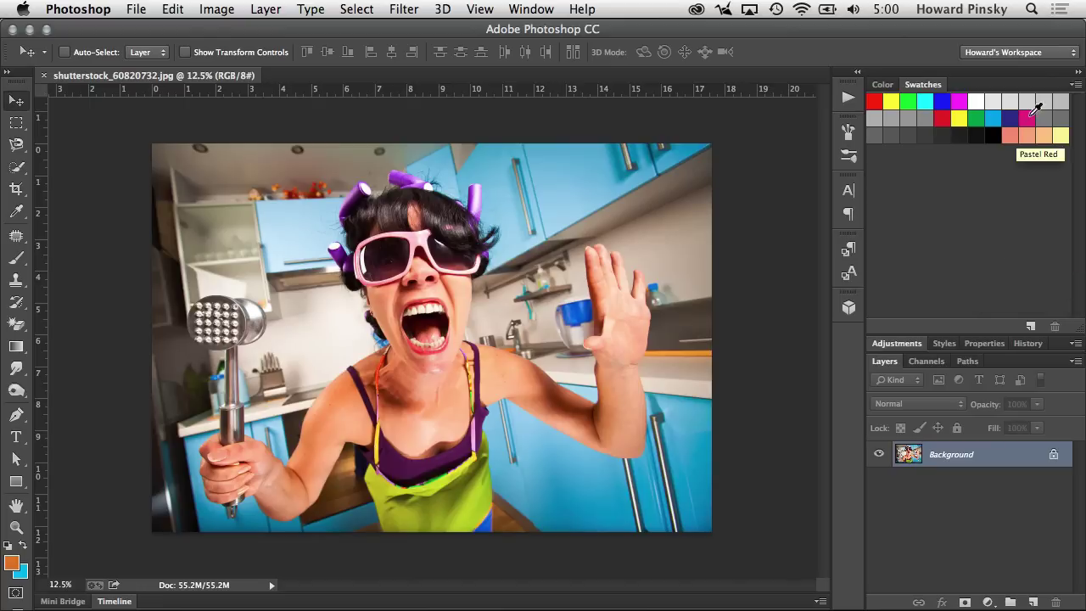
# Load the FlatUI.css colours with Load Swatches, then pick a new red swatch as foreground.
pyautogui.click(1075, 84)
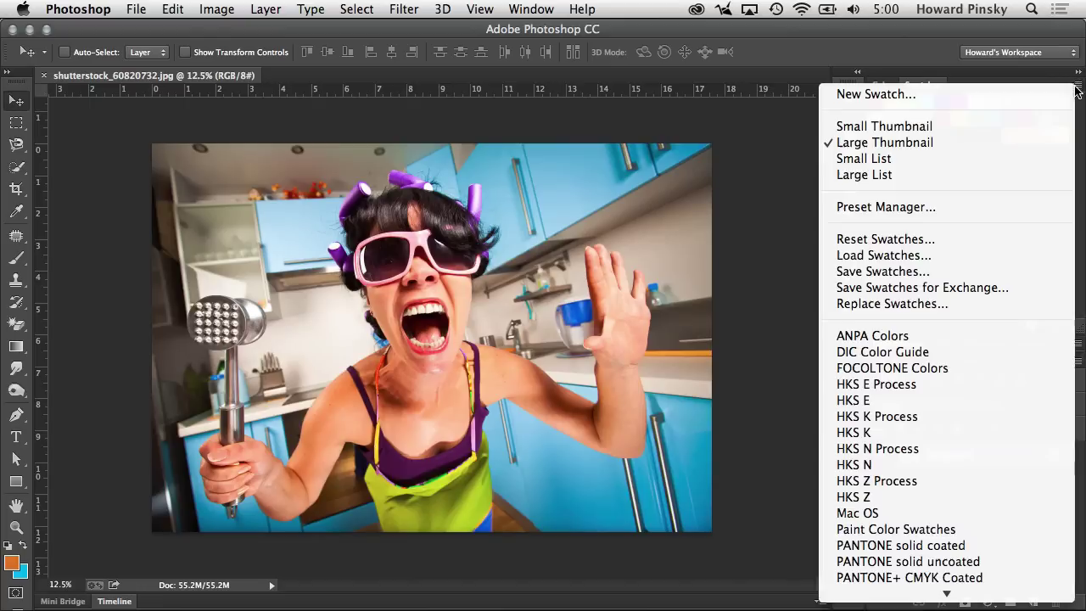
pyautogui.click(986, 254)
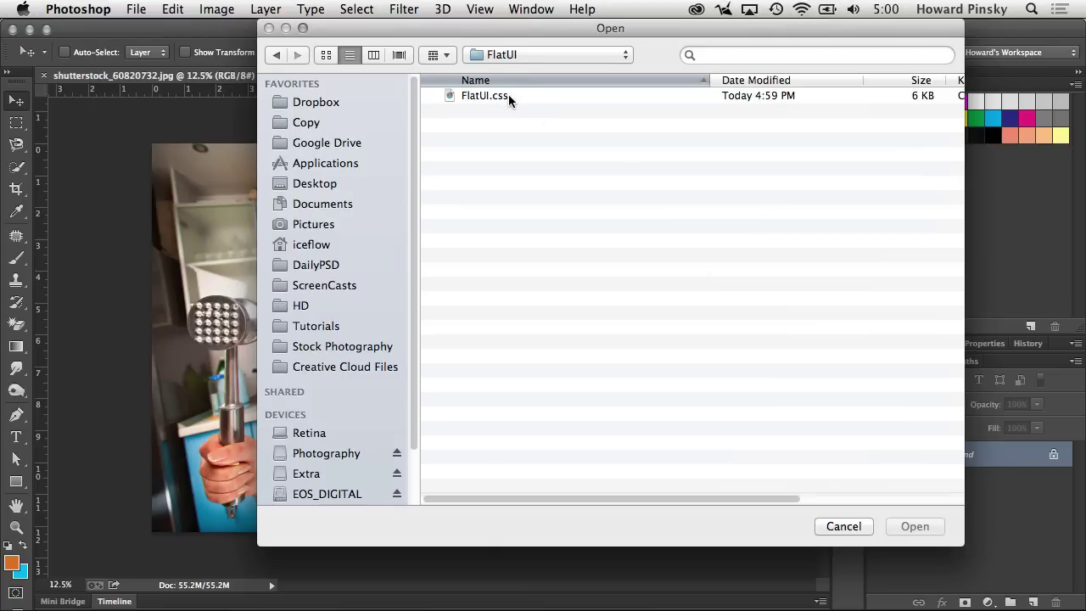
pyautogui.doubleClick(508, 95)
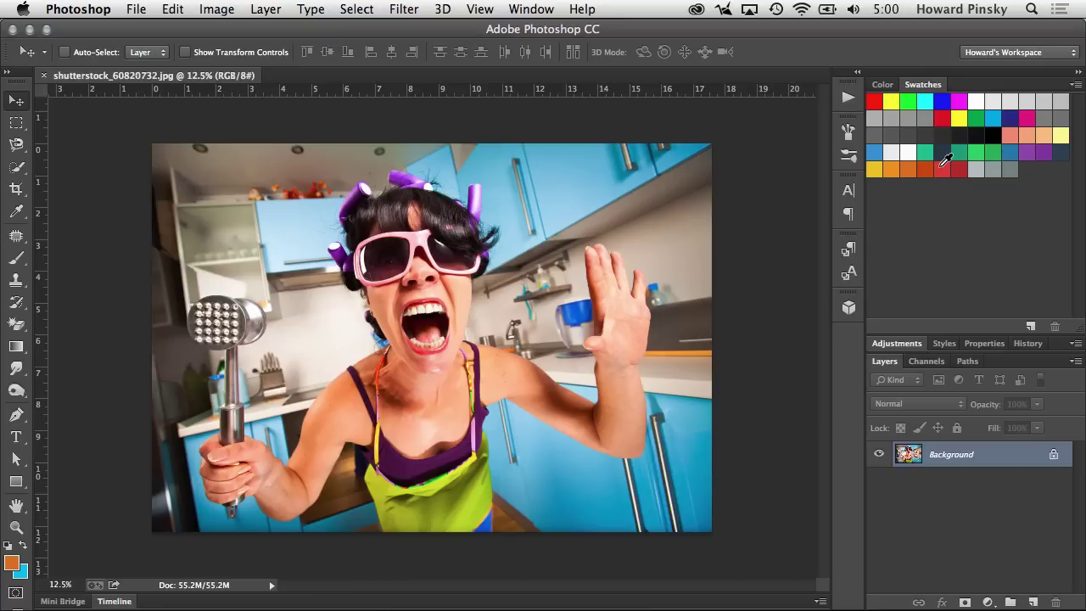
pyautogui.click(939, 166)
# Set the foreground to the new orange, then light grey, then dark slate swatches.
pyautogui.click(912, 167)
pyautogui.click(980, 170)
pyautogui.click(1061, 153)
pyautogui.click(1075, 84)
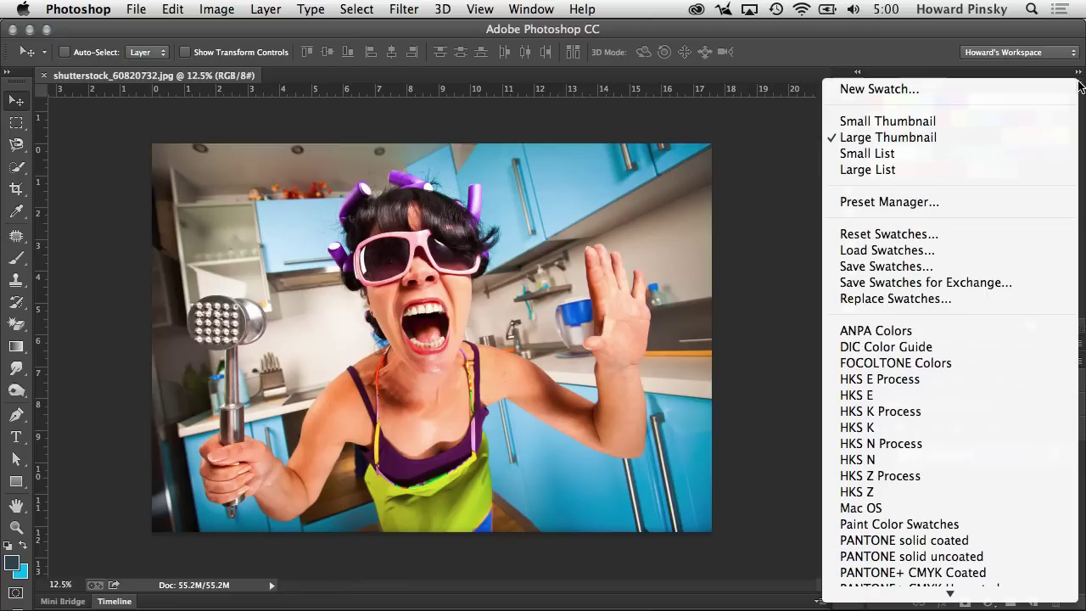